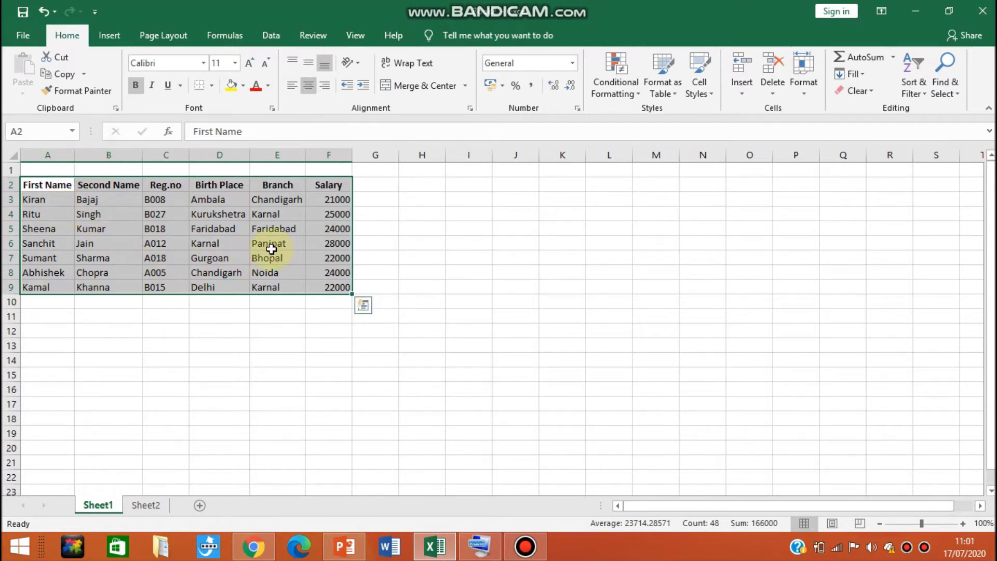
{"action": "left_click", "coordinate": [271, 248]}
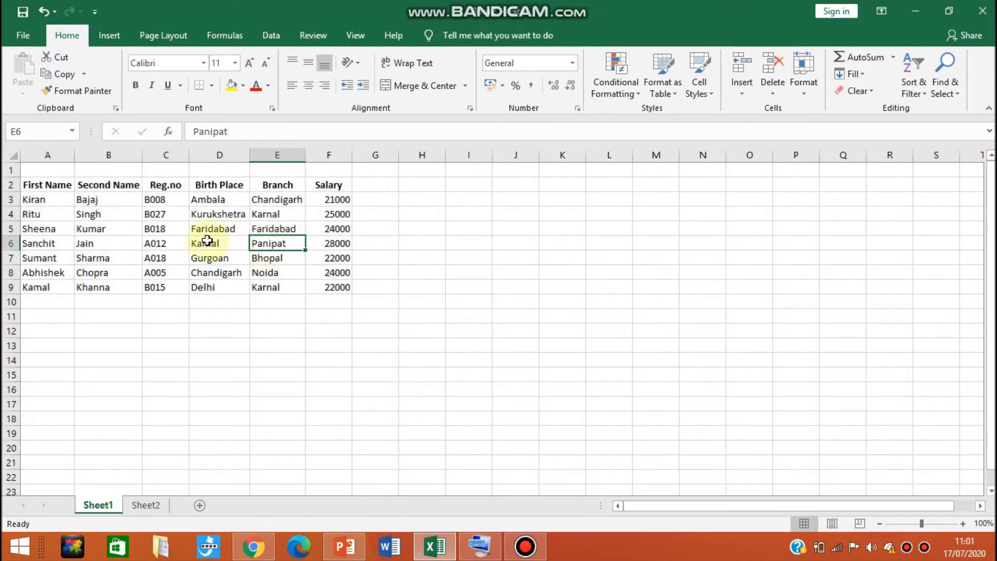
{"action": "left_click", "coordinate": [40, 205]}
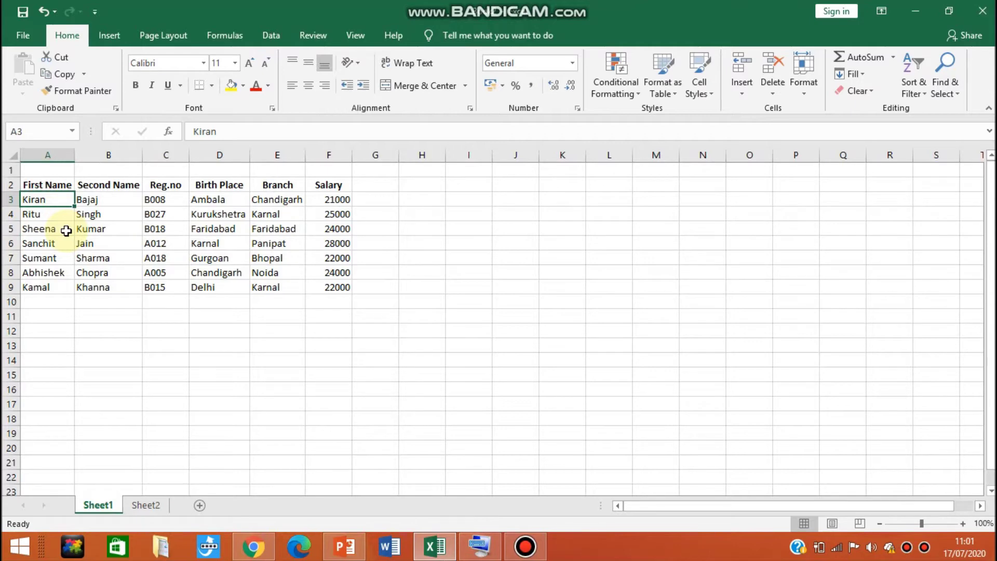
{"action": "left_click", "coordinate": [34, 187]}
{"action": "left_click_drag", "start_coordinate": [35, 187], "coordinate": [344, 291]}
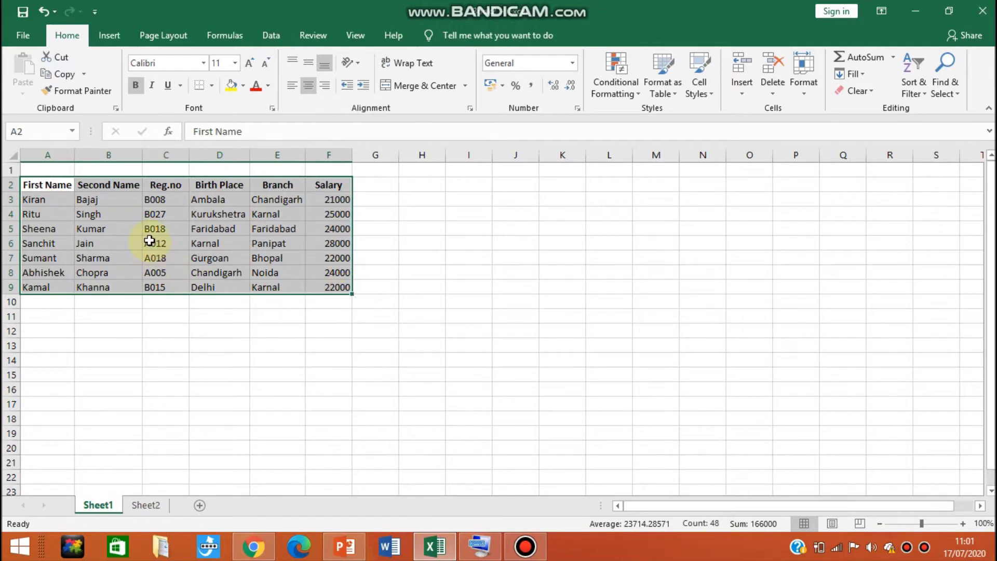
{"action": "mouse_move", "coordinate": [318, 285]}
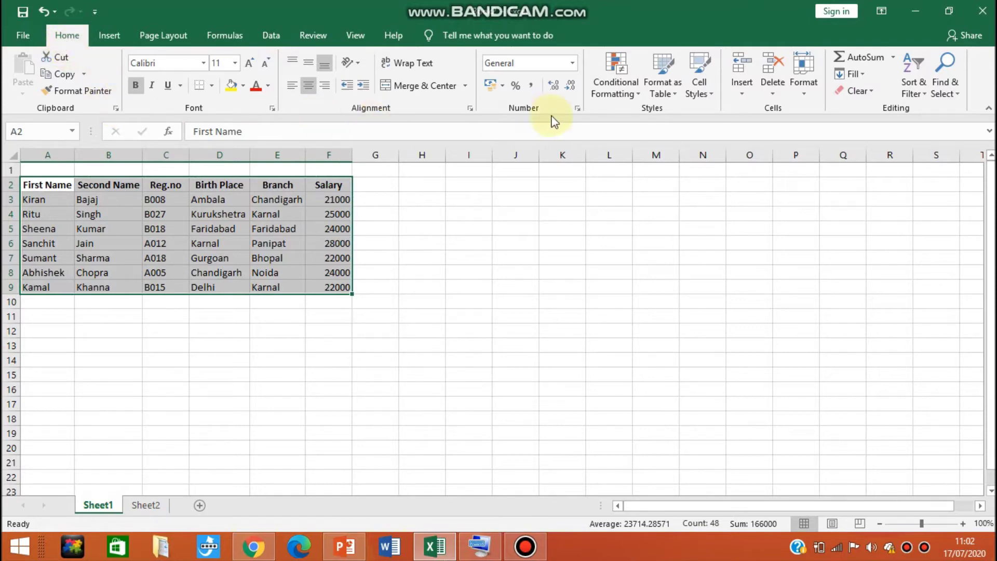
Open the Custom Sort dialog from the Sort & Filter menu
{"action": "left_click", "coordinate": [921, 96]}
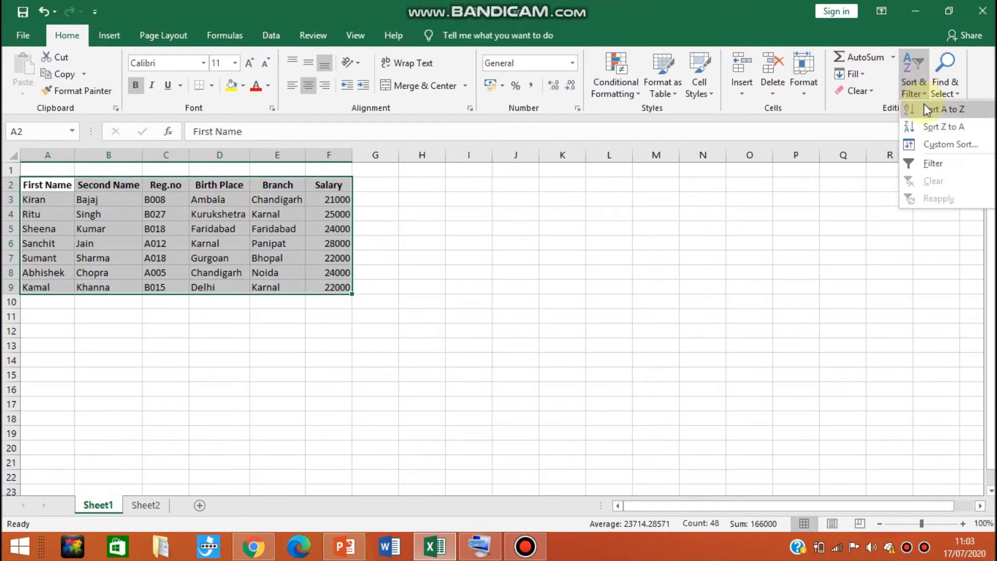
{"action": "left_click", "coordinate": [936, 145]}
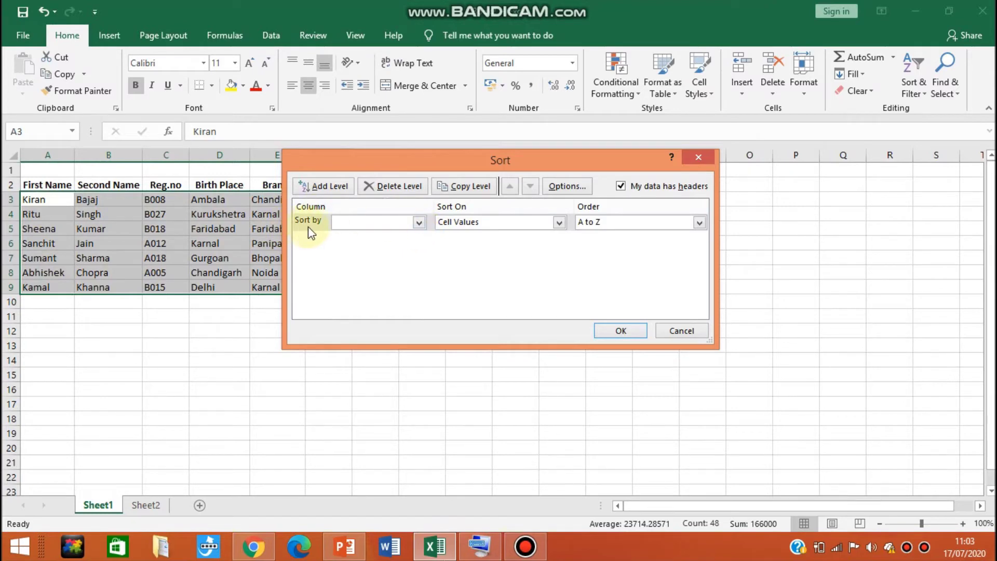
Set the sort level to the First Name column with A to Z order
{"action": "left_click", "coordinate": [419, 224]}
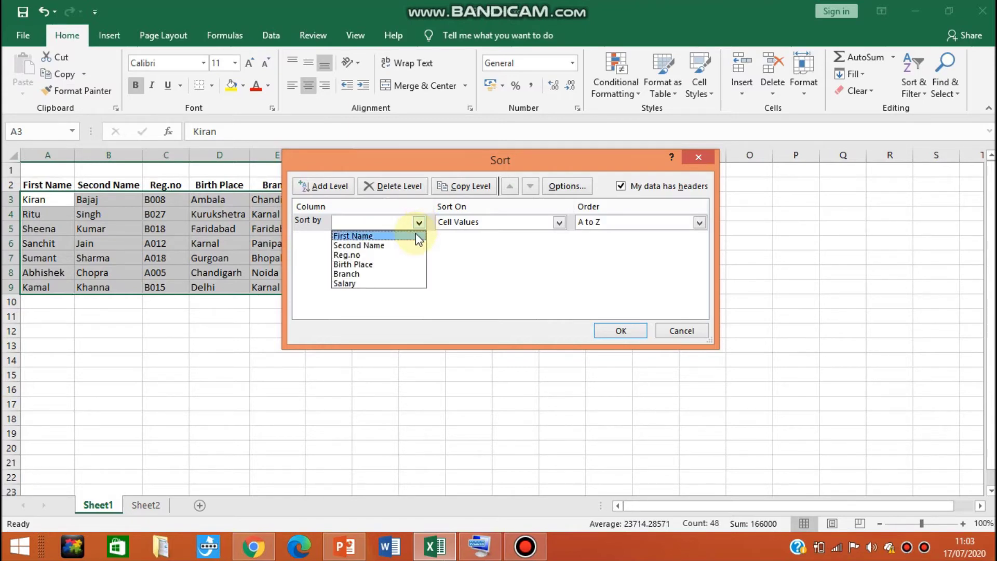
{"action": "left_click", "coordinate": [417, 234]}
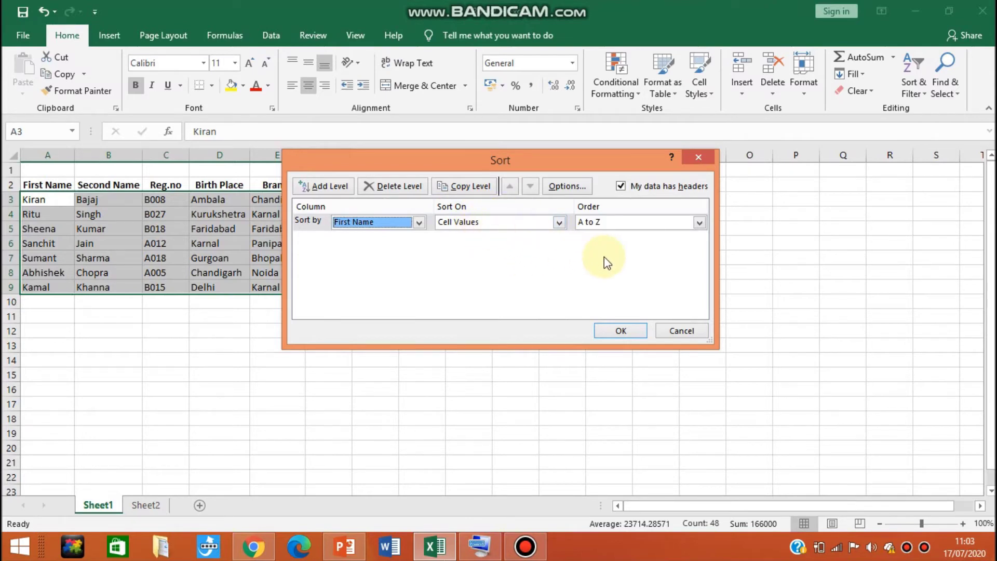
{"action": "left_click", "coordinate": [700, 223]}
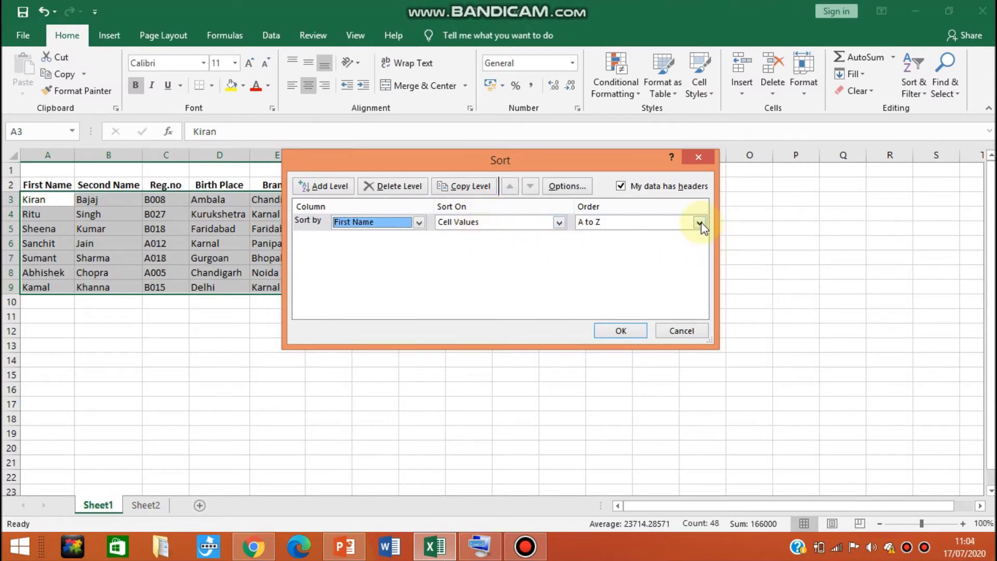
{"action": "left_click", "coordinate": [700, 223]}
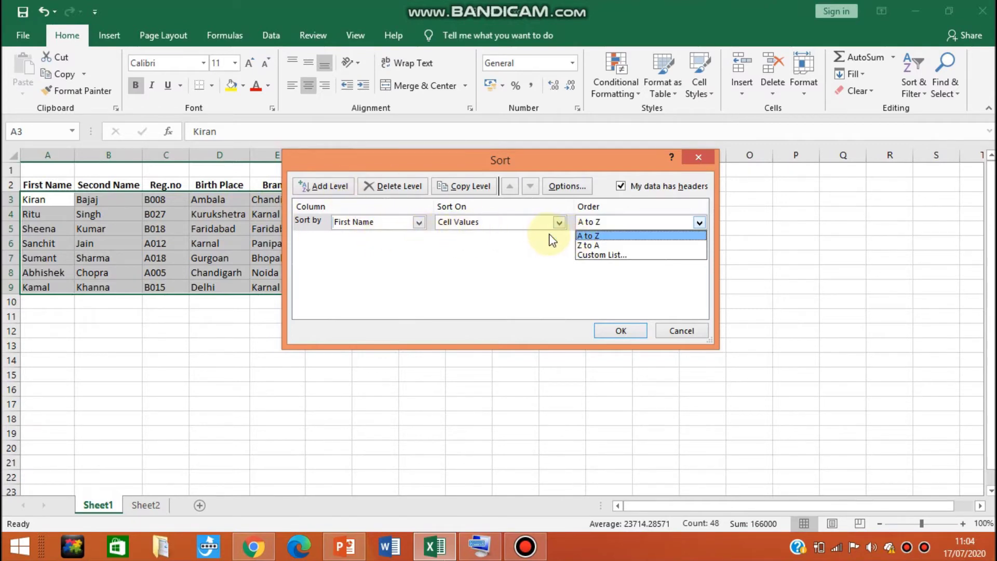
{"action": "left_click", "coordinate": [591, 236]}
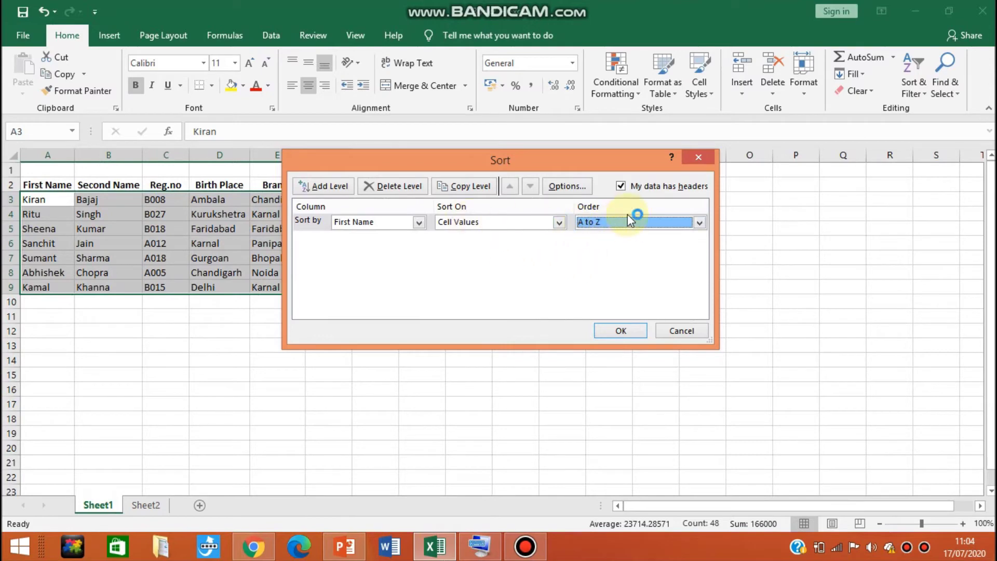
Confirm the sort so rows run alphabetically by First Name, Abhishek through Sumant
{"action": "left_click", "coordinate": [611, 332]}
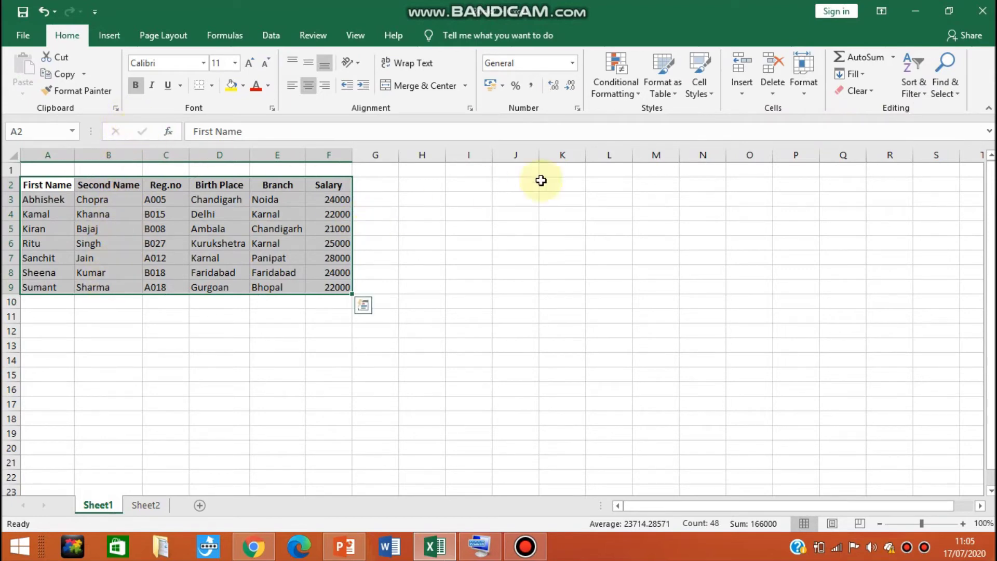
Custom-sort the table by Second Name, Z to A, from Singh down to Bajaj
{"action": "left_click", "coordinate": [920, 90]}
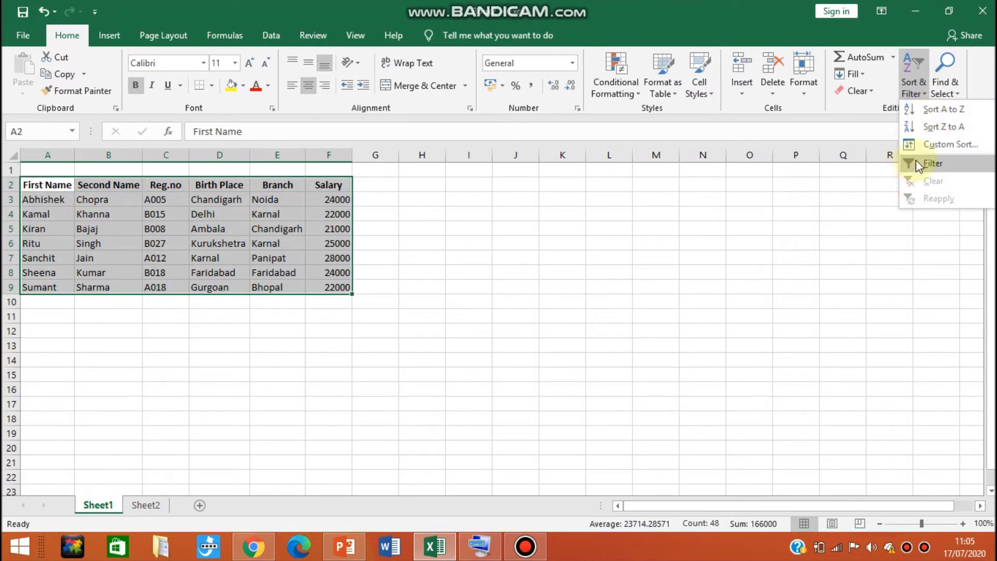
{"action": "left_click", "coordinate": [929, 146]}
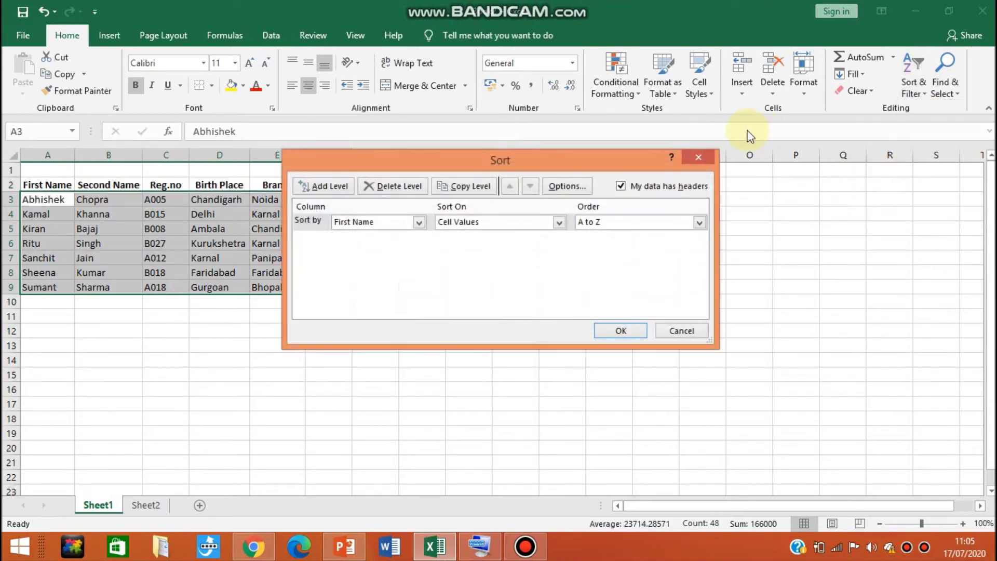
{"action": "left_click", "coordinate": [419, 223]}
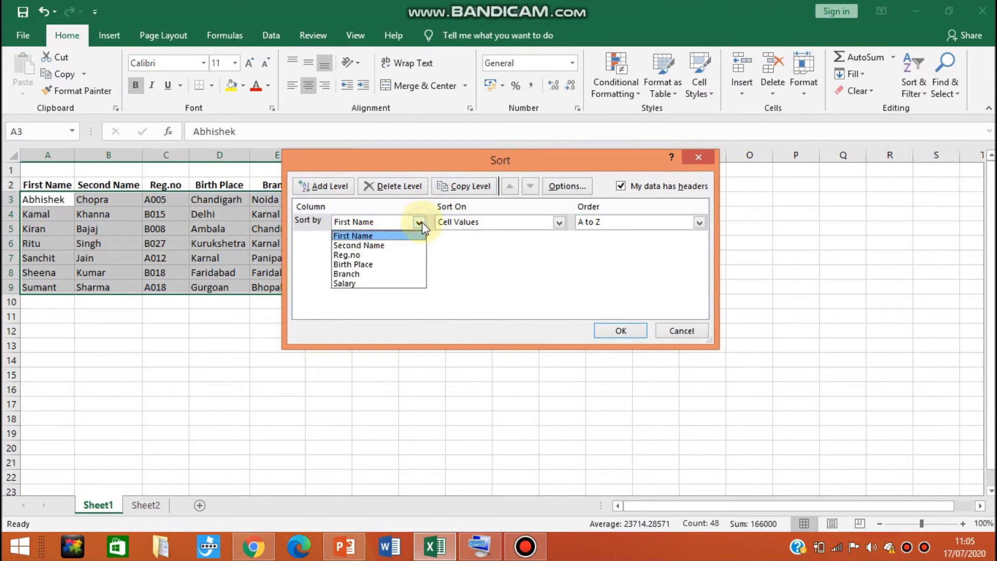
{"action": "left_click", "coordinate": [401, 245]}
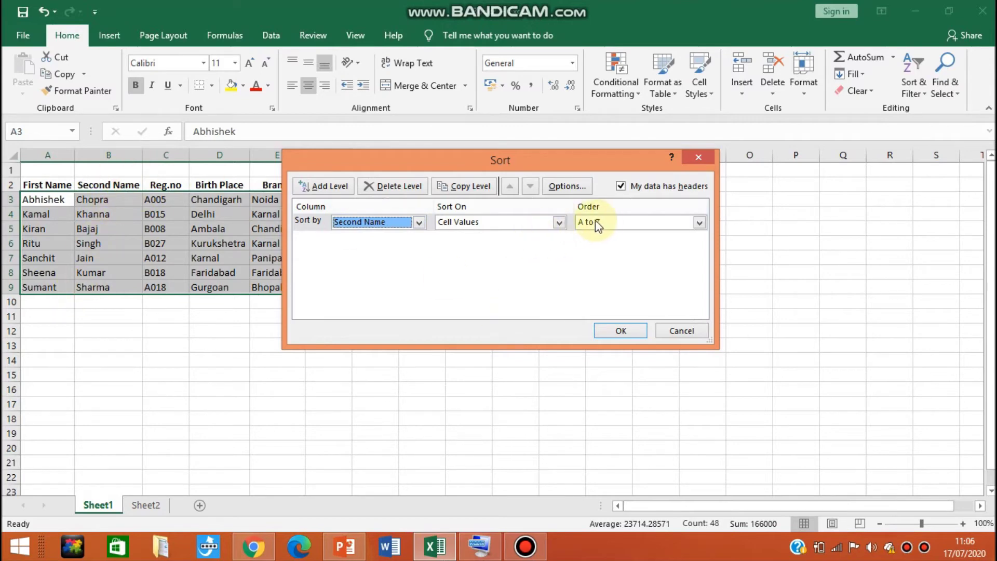
{"action": "left_click", "coordinate": [697, 226]}
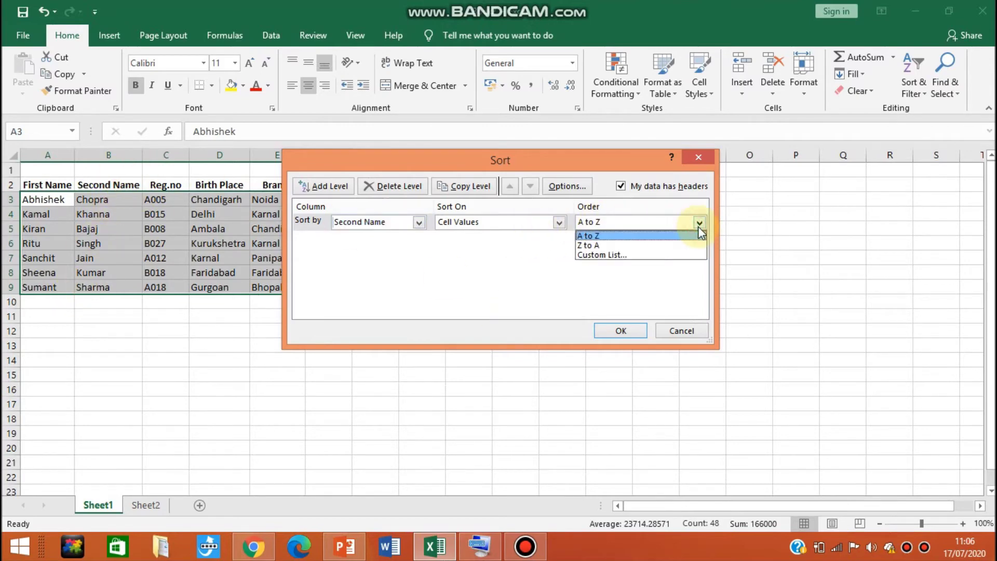
{"action": "left_click", "coordinate": [676, 244]}
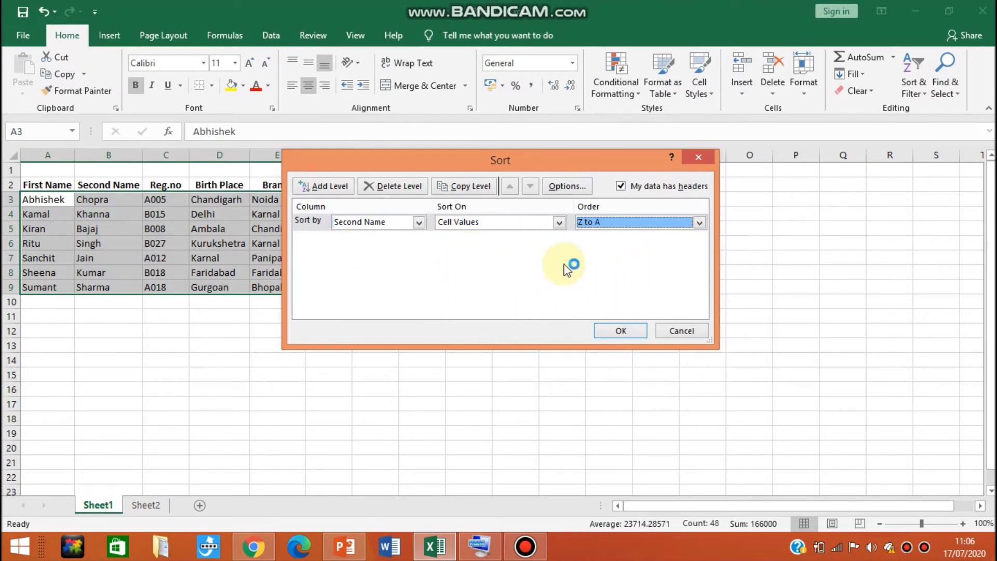
{"action": "left_click", "coordinate": [623, 330]}
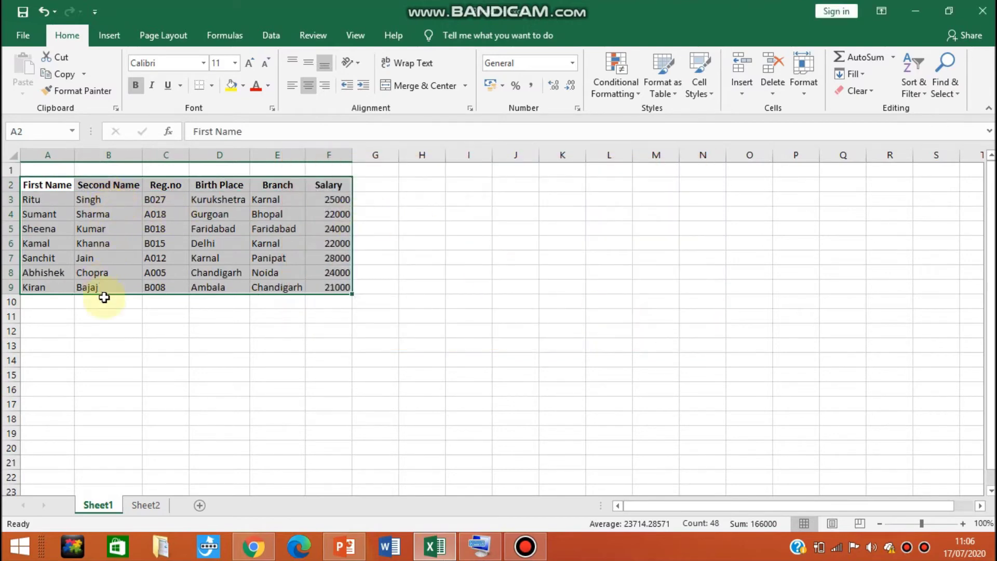
{"action": "left_click", "coordinate": [110, 200]}
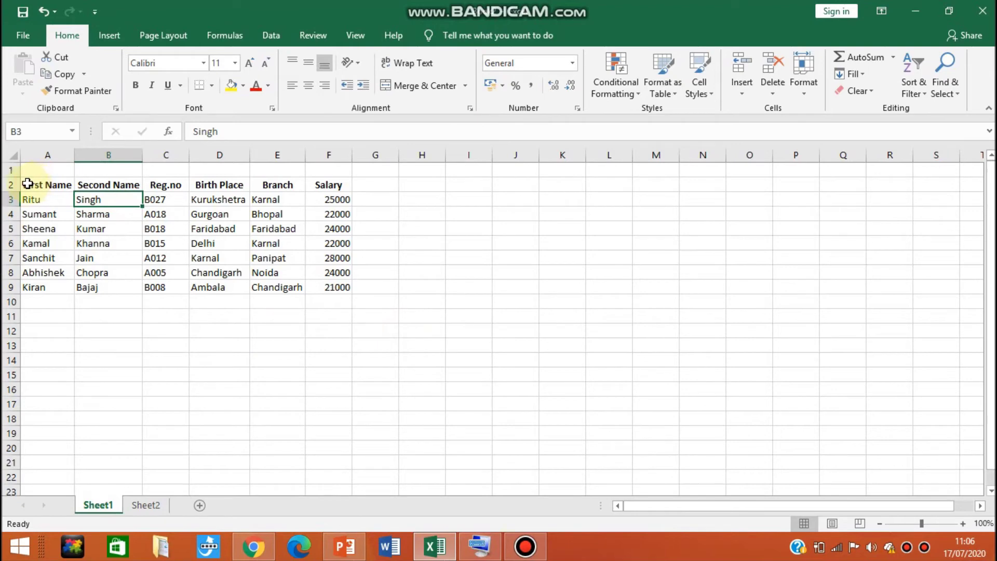
{"action": "left_click_drag", "start_coordinate": [28, 183], "coordinate": [318, 289]}
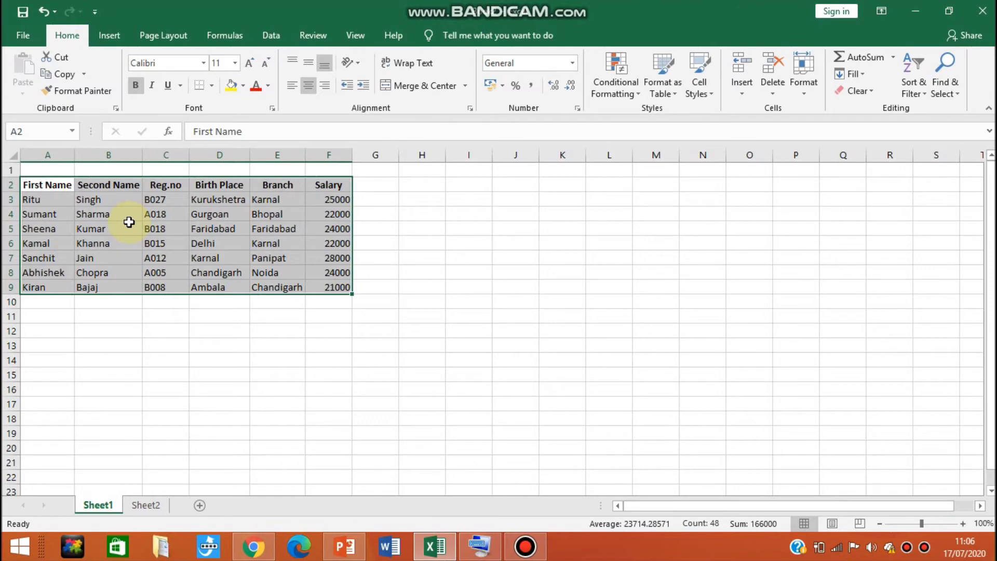
{"action": "left_click", "coordinate": [62, 73]}
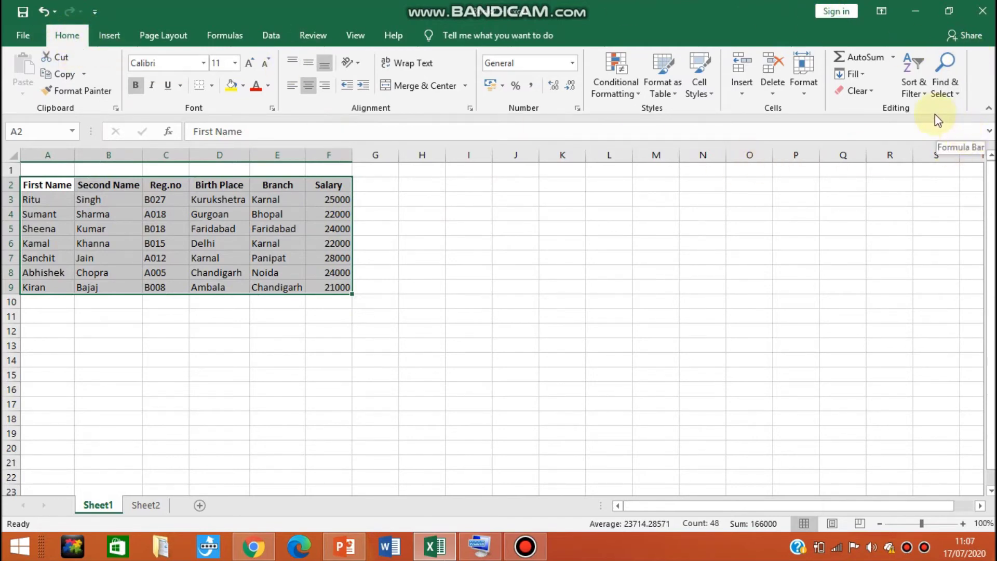
Custom-sort the table by Salary, Largest to Smallest (28000 down to 21000), then deselect it
{"action": "left_click", "coordinate": [919, 96]}
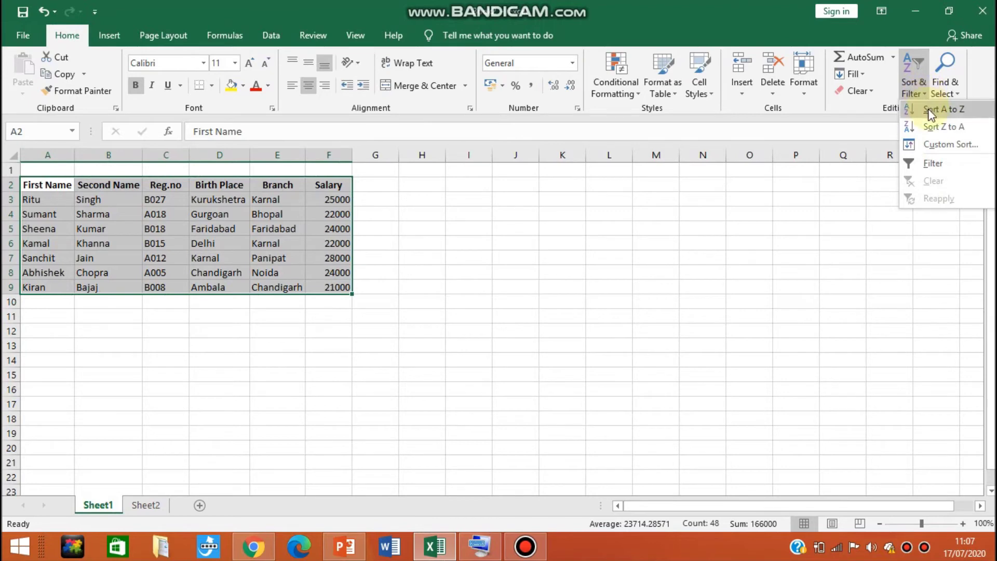
{"action": "left_click", "coordinate": [930, 141]}
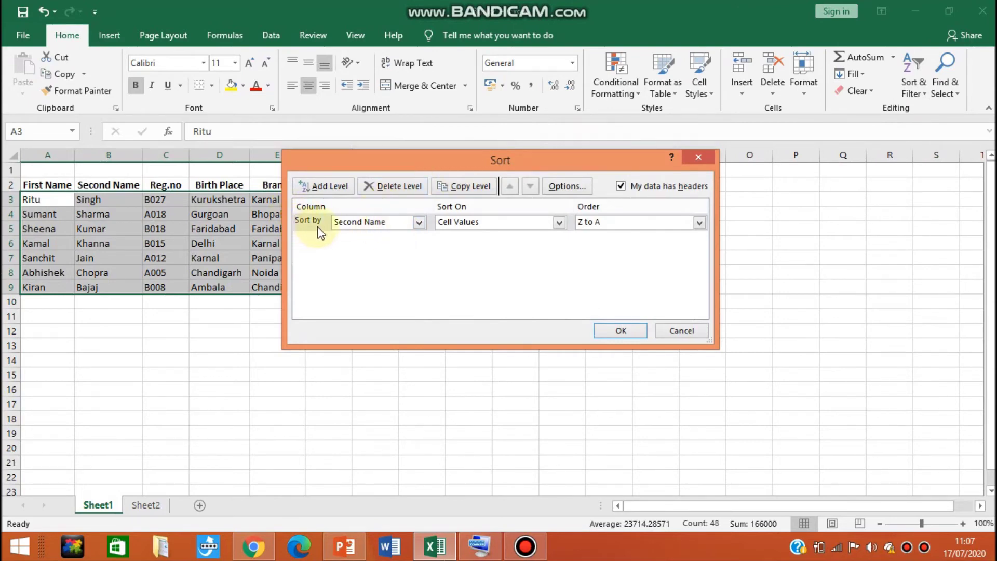
{"action": "left_click", "coordinate": [419, 224]}
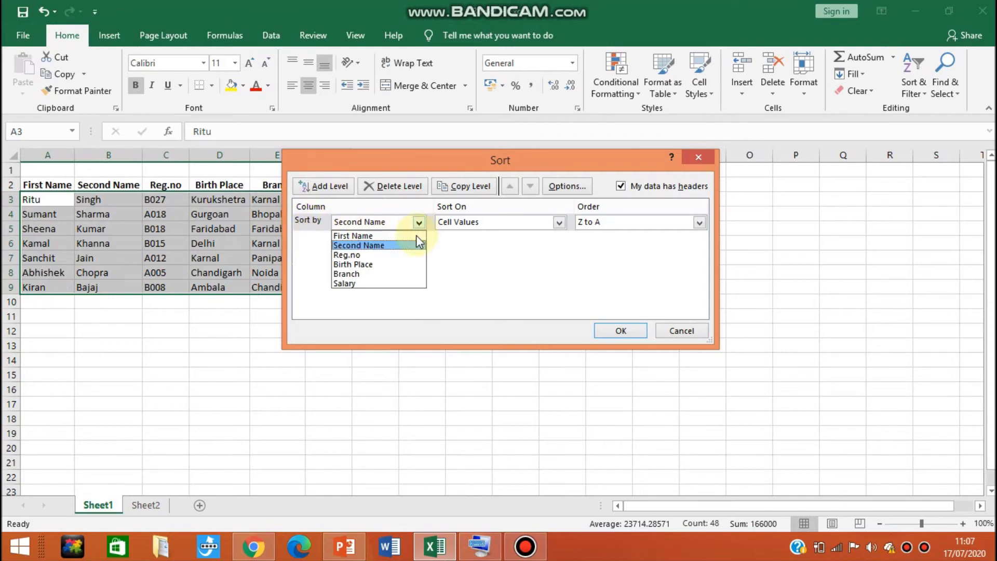
{"action": "left_click", "coordinate": [390, 283]}
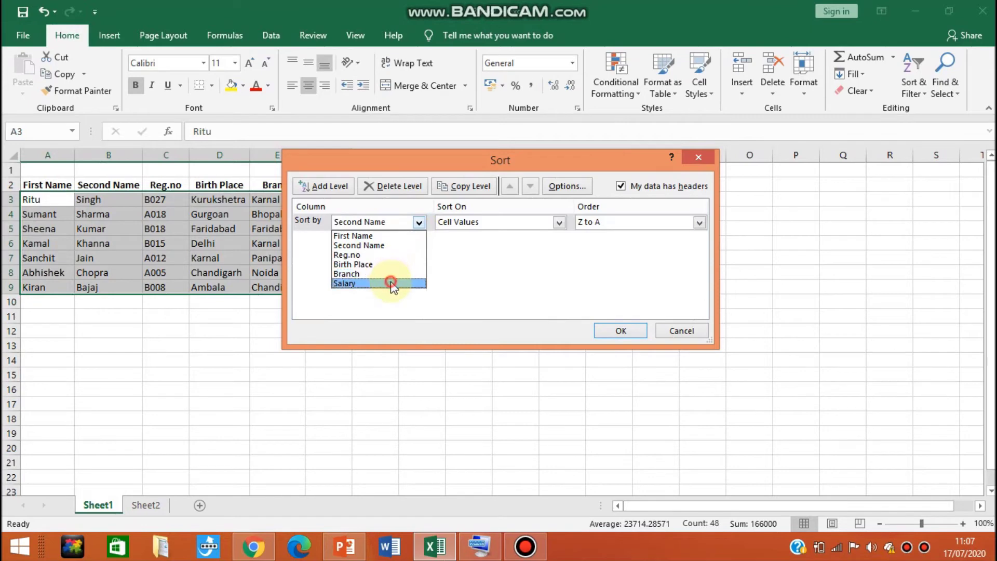
{"action": "left_click", "coordinate": [697, 226]}
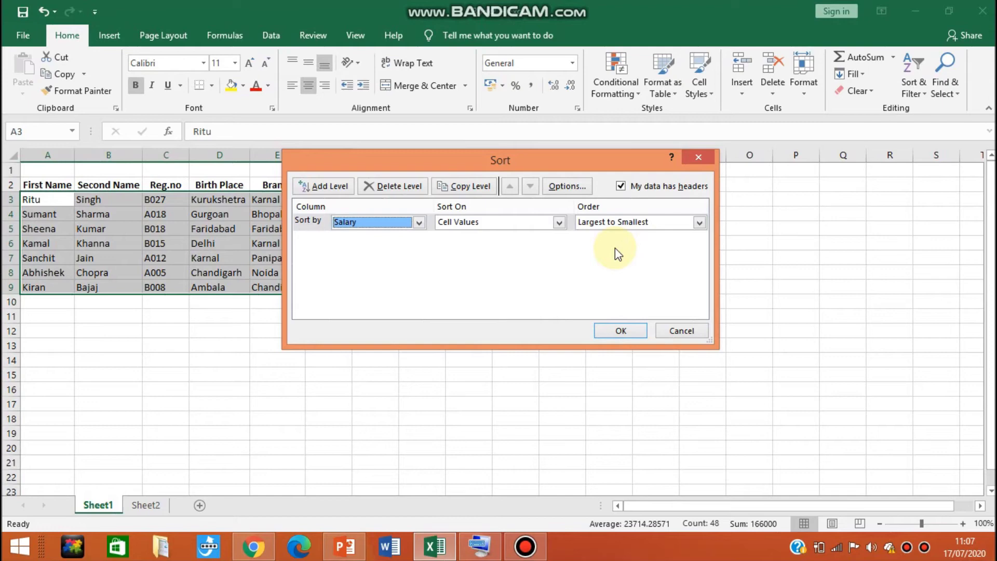
{"action": "left_click", "coordinate": [699, 223]}
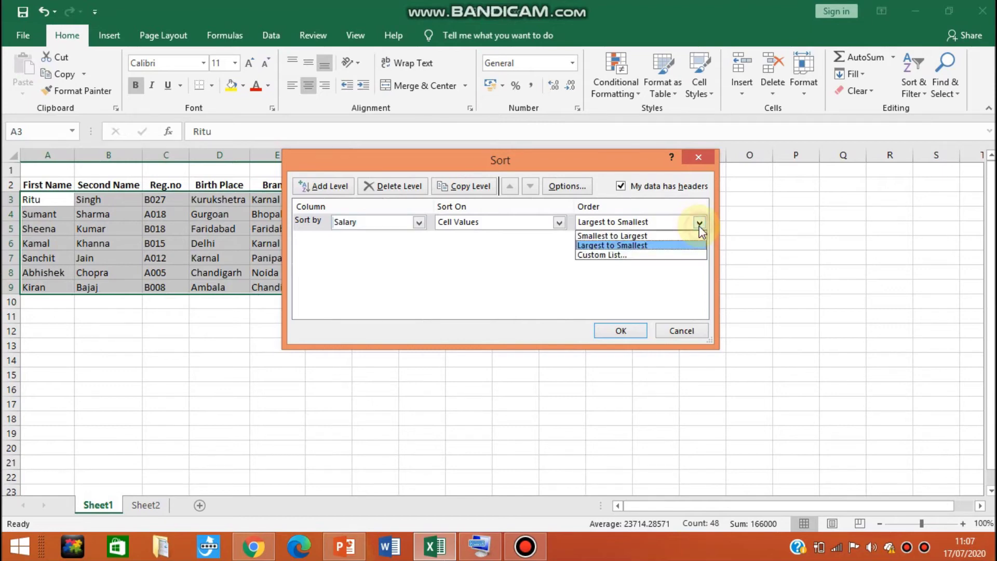
{"action": "left_click", "coordinate": [646, 246]}
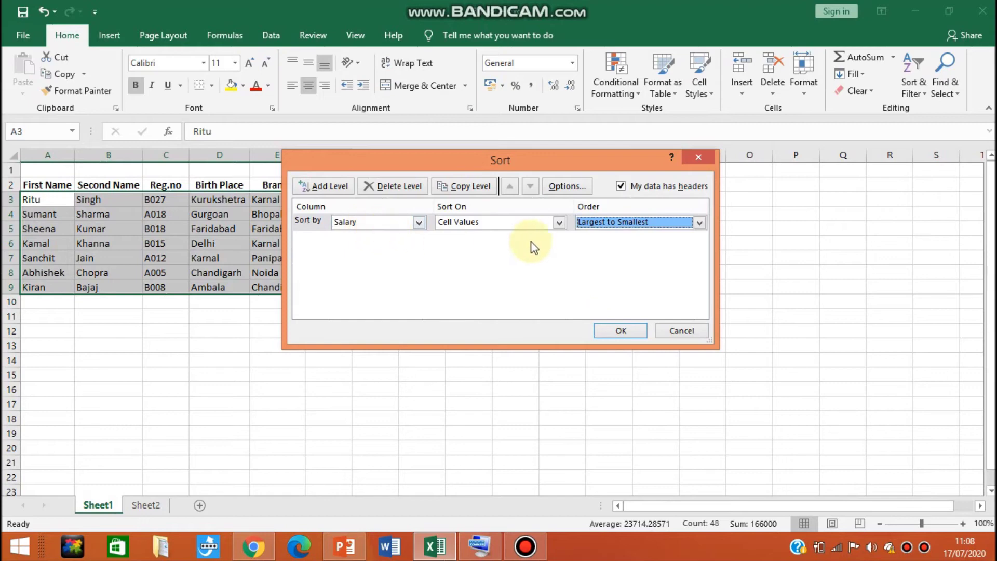
{"action": "left_click", "coordinate": [624, 327]}
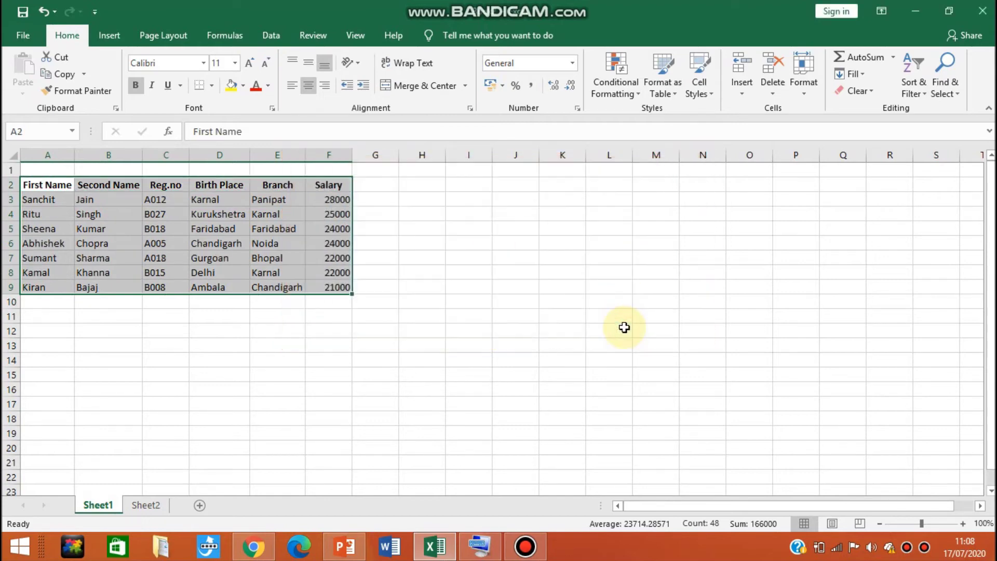
{"action": "left_click", "coordinate": [340, 197]}
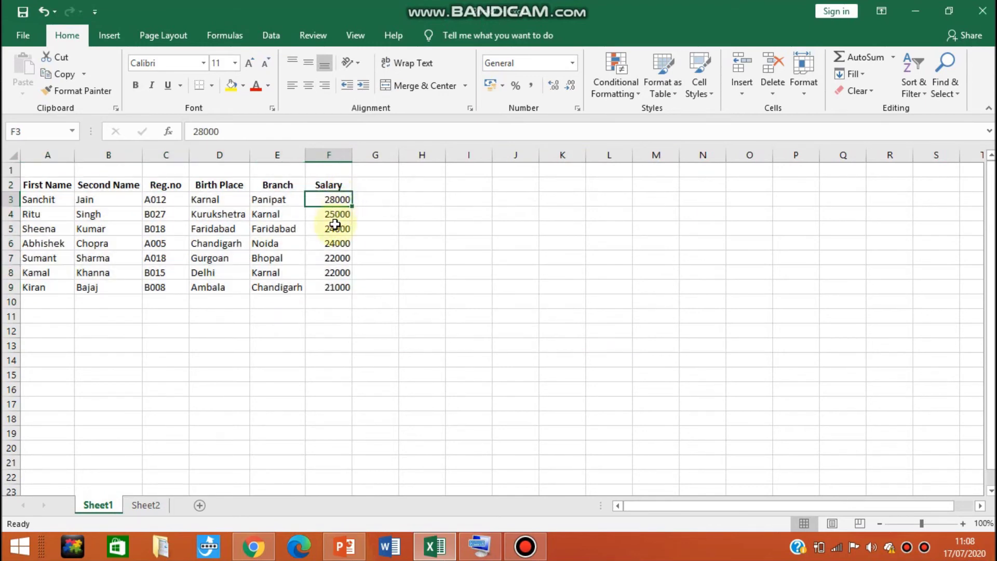
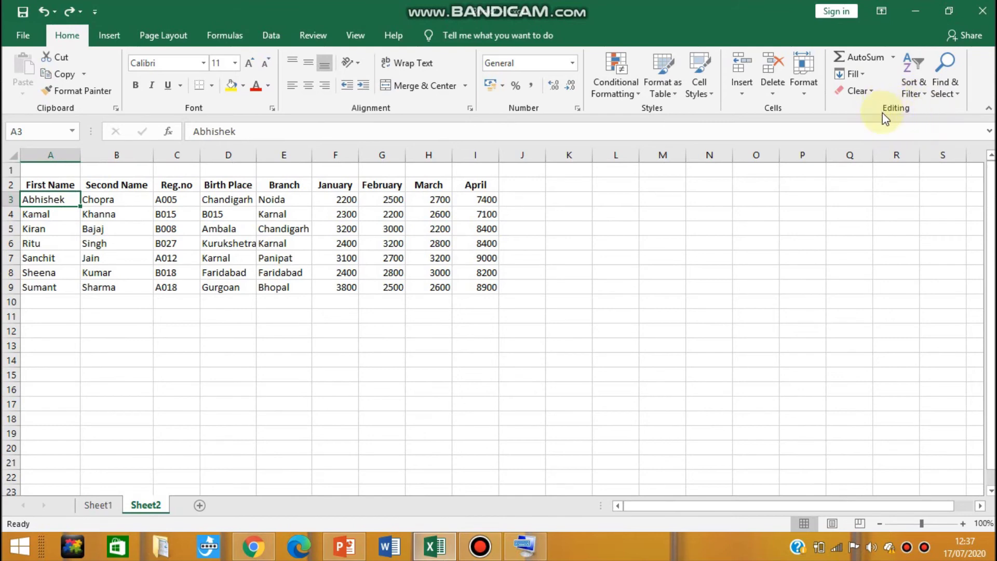
Add AutoFilter drop-down arrows to the student table's header row on Sheet2
{"action": "left_click", "coordinate": [923, 91]}
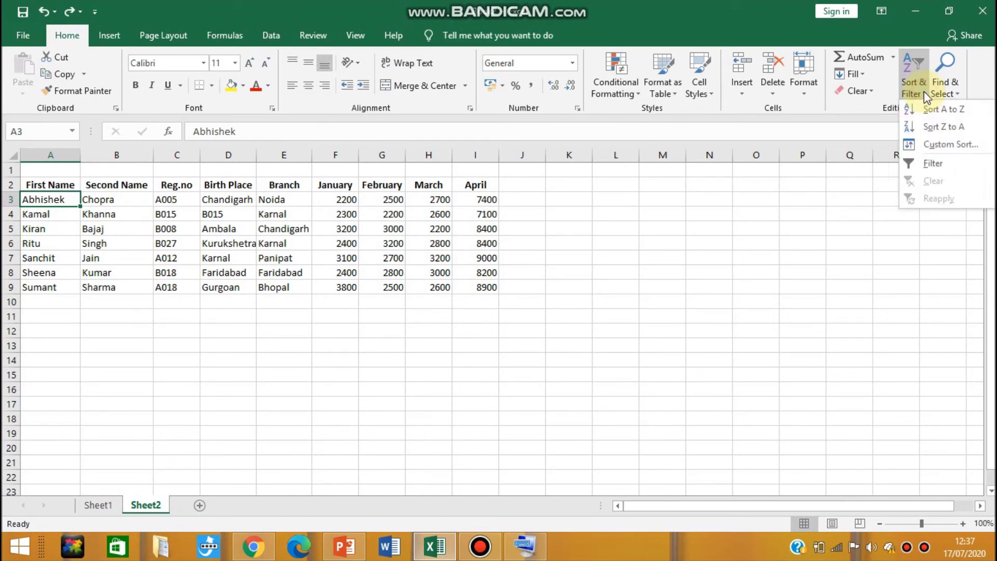
{"action": "left_click", "coordinate": [932, 164]}
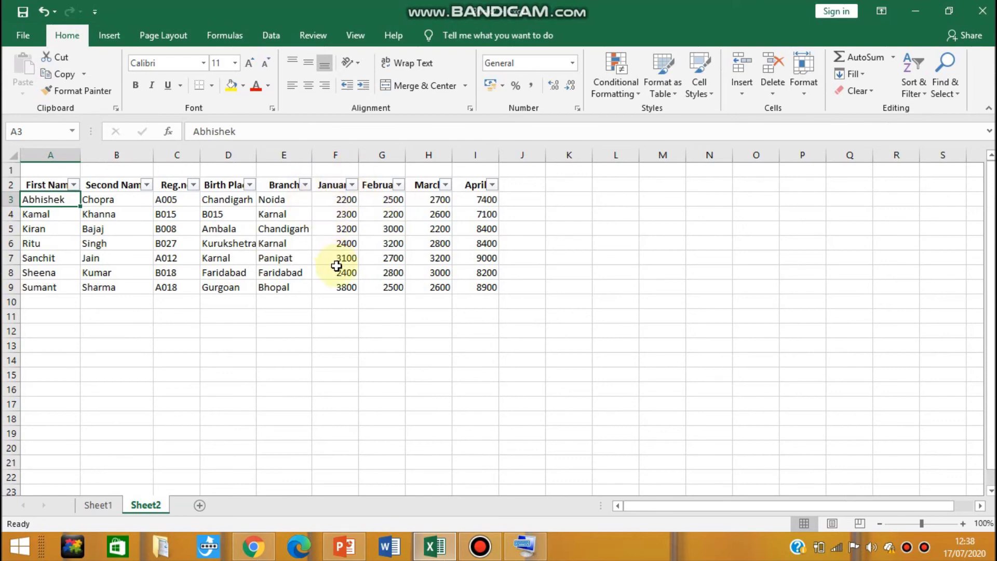
{"action": "left_click", "coordinate": [352, 186]}
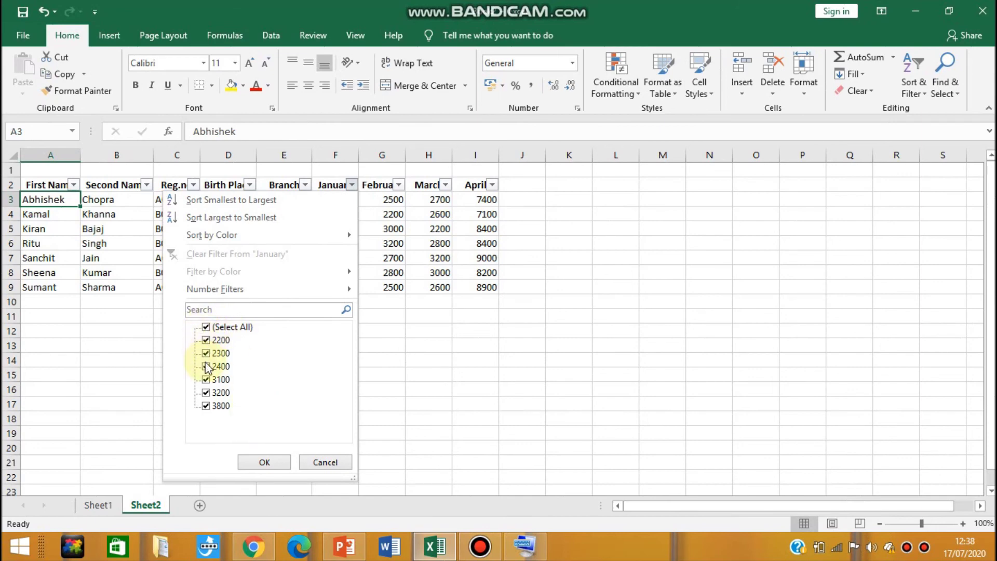
Clear all January values, leave only 2400 ticked, and apply the filter
{"action": "left_click", "coordinate": [206, 327]}
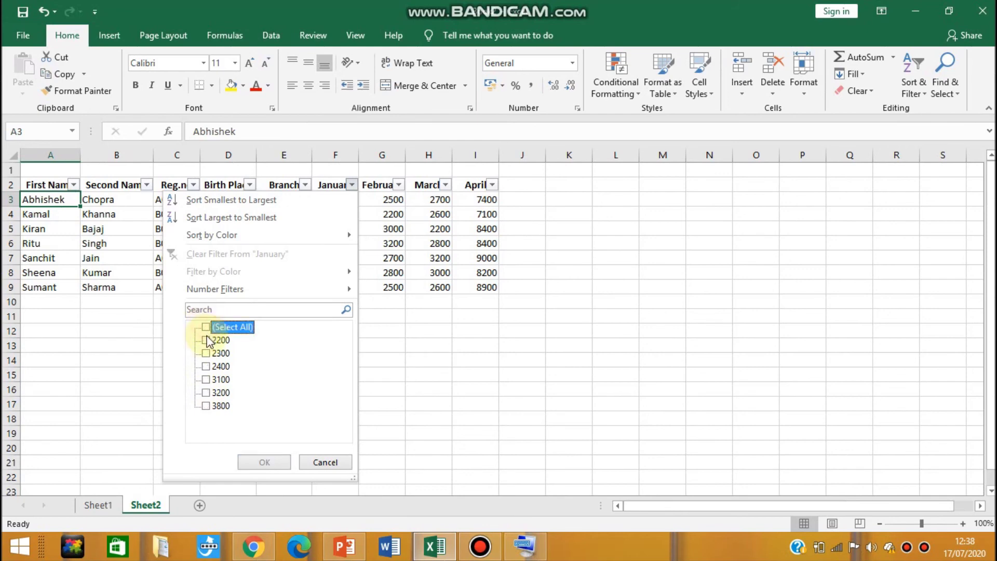
{"action": "left_click", "coordinate": [206, 365]}
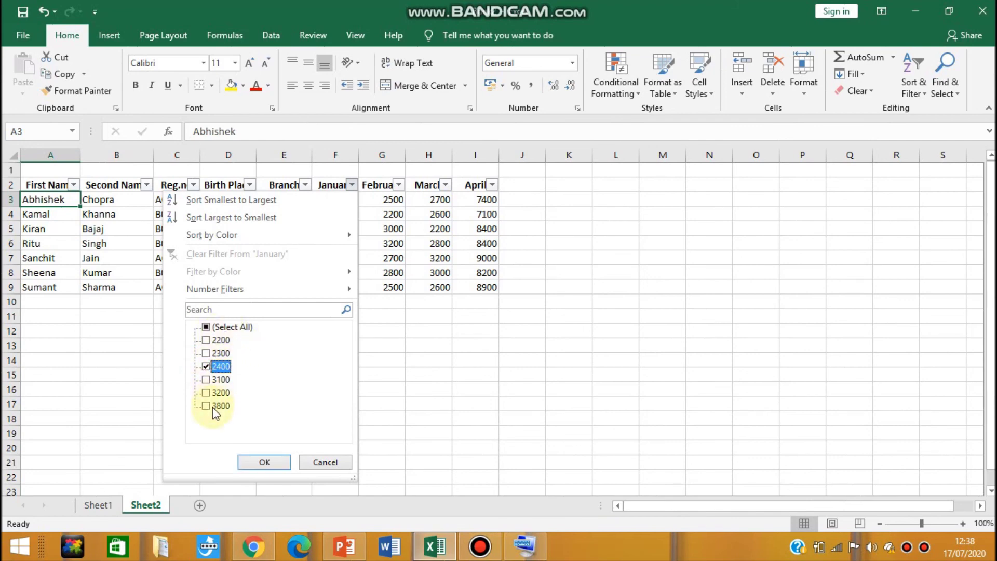
{"action": "left_click", "coordinate": [203, 366]}
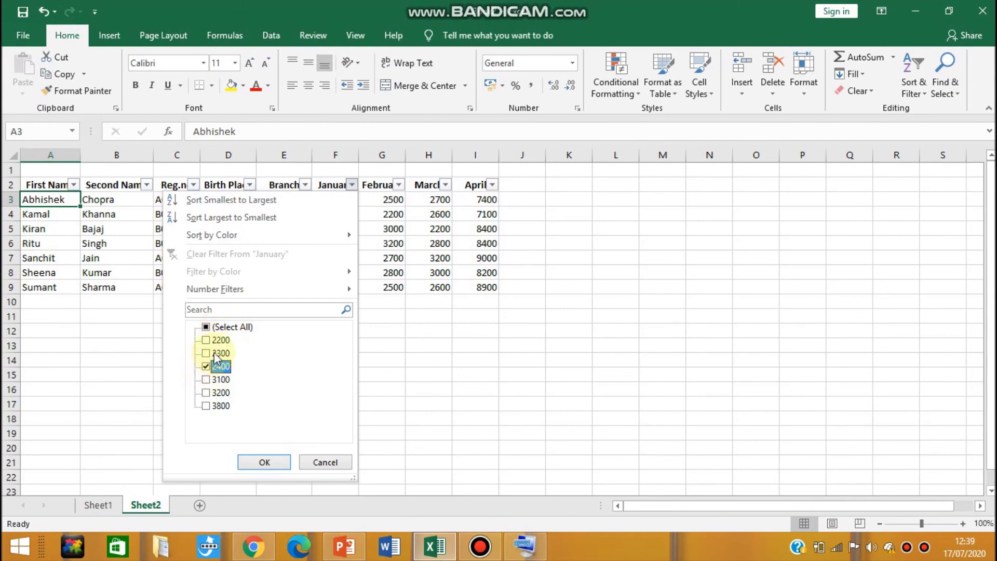
{"action": "left_click", "coordinate": [235, 377]}
{"action": "left_click", "coordinate": [265, 463]}
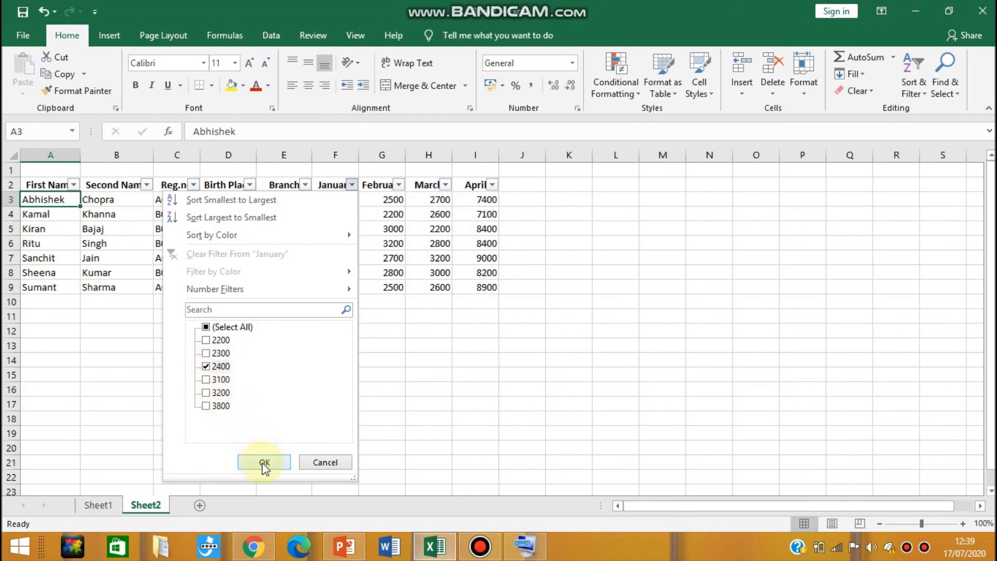